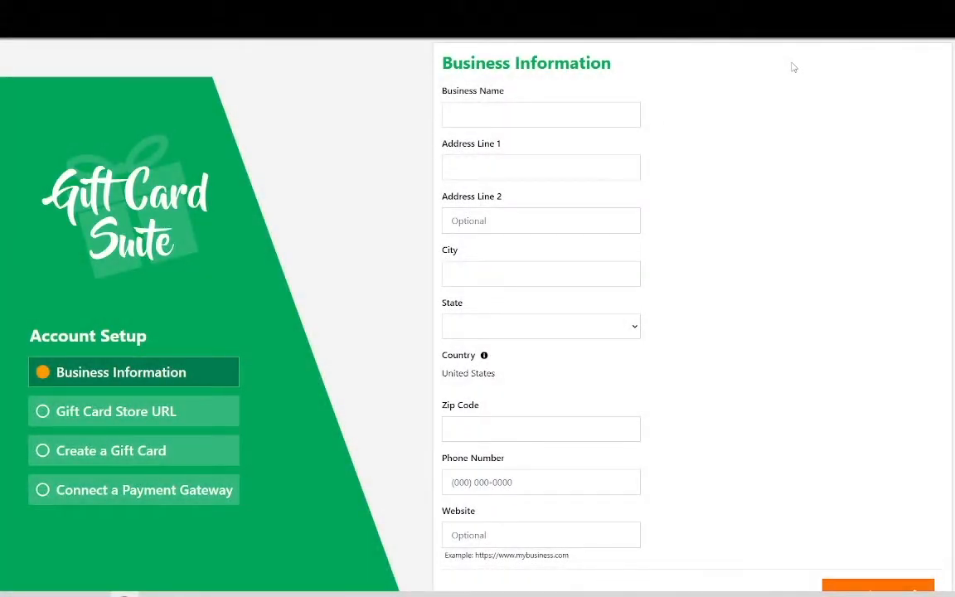
Enter Gift Card Suite as the business name and fill in the first line of the street address
left_click(541, 115)
type("G")
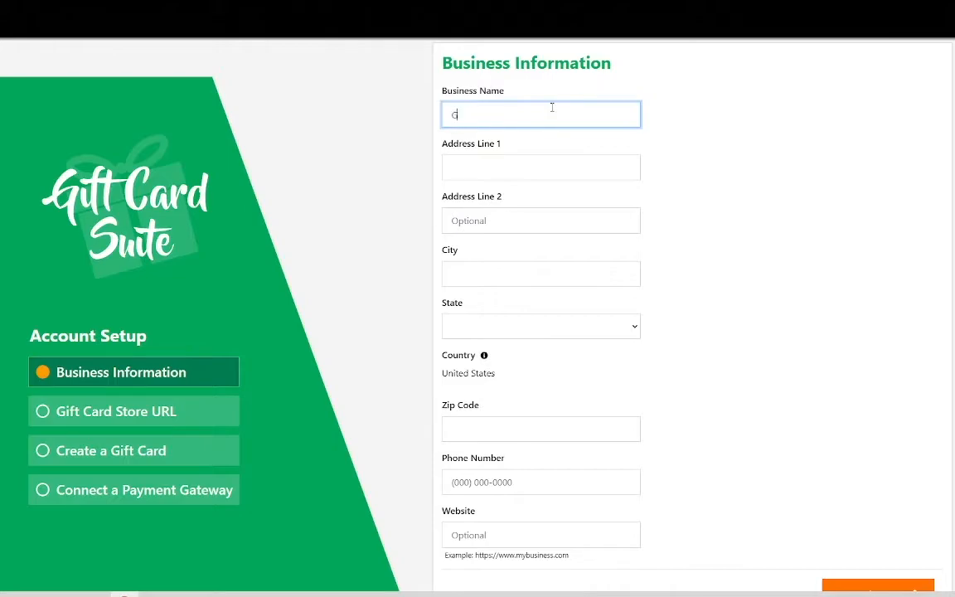
type("ift Card Suite")
left_click(514, 162)
type("123")
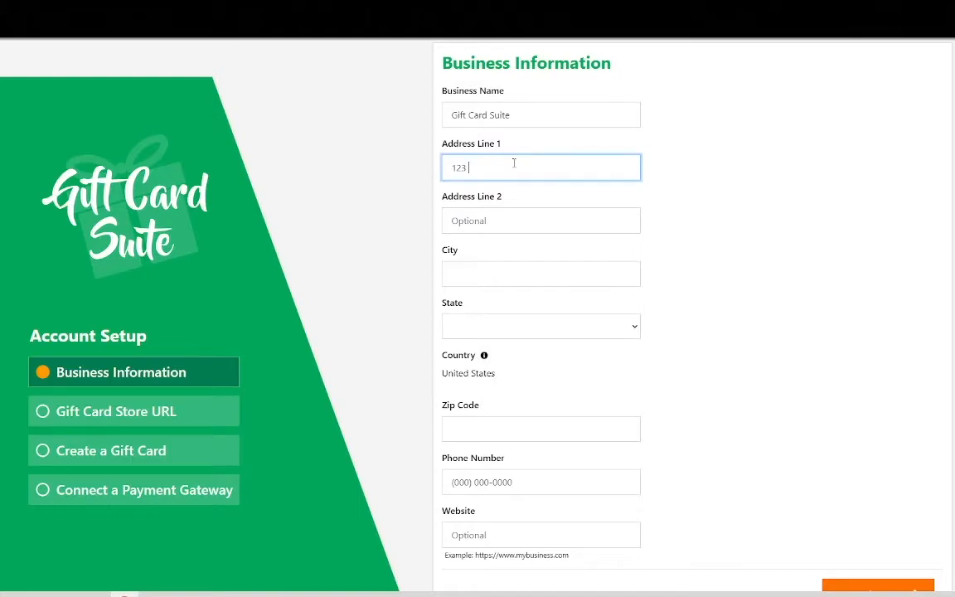
type("Main Street")
Complete the business location with its city, New York as the state, and its zip code
left_click(469, 274)
type("Ea")
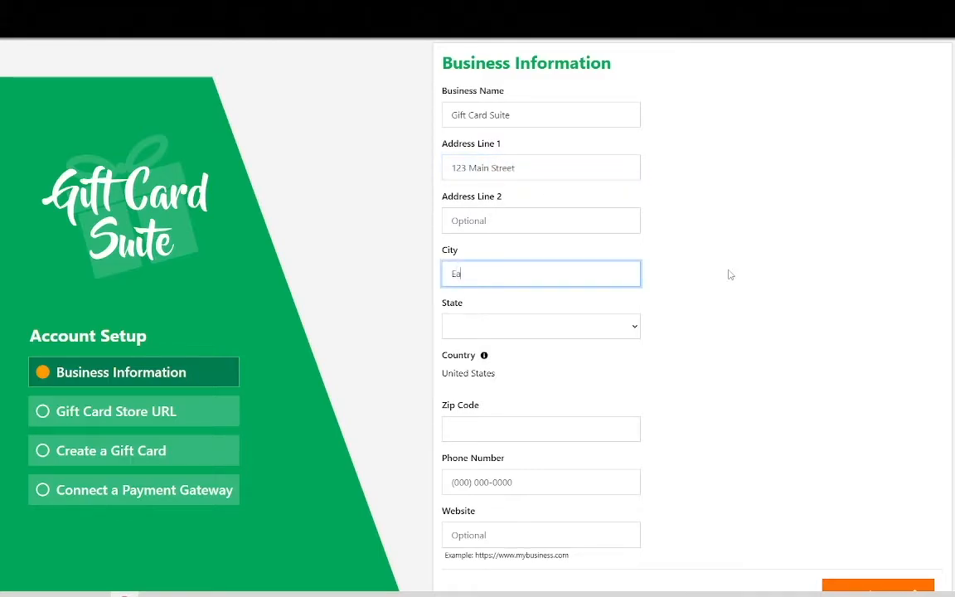
type("st Northport")
left_click(498, 324)
type("new")
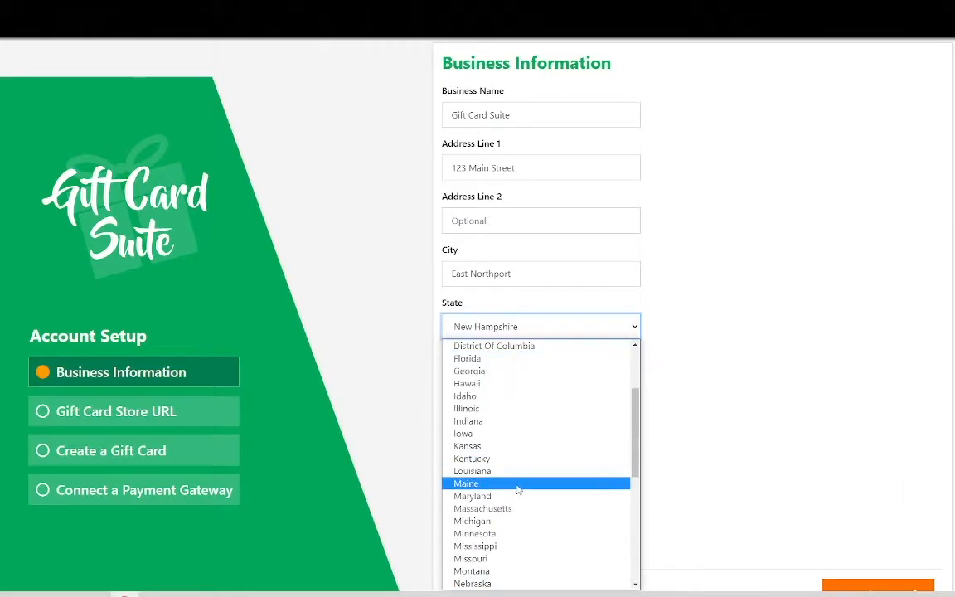
scroll(508, 547, "down", 5)
left_click(518, 419)
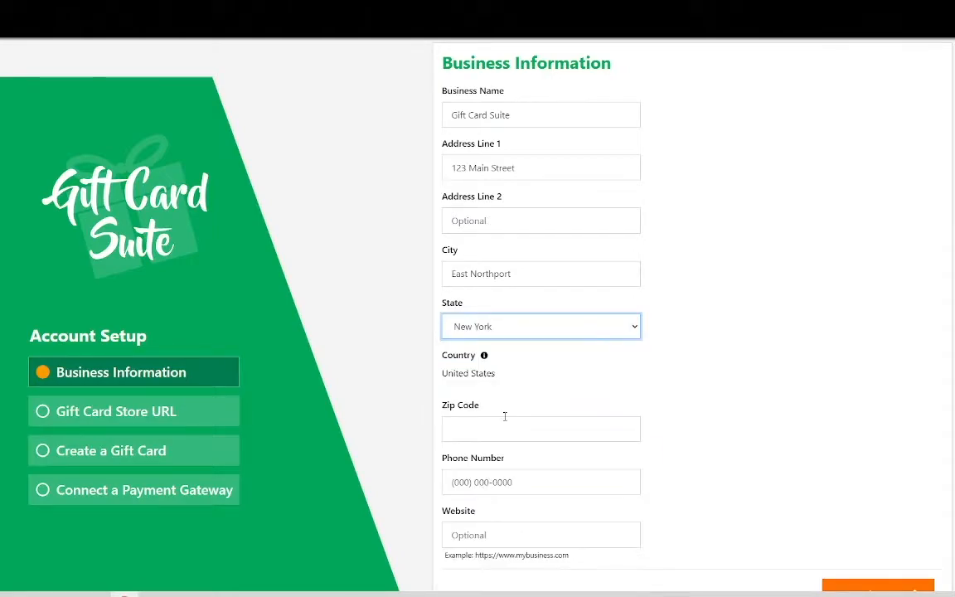
left_click(518, 424)
type("11")
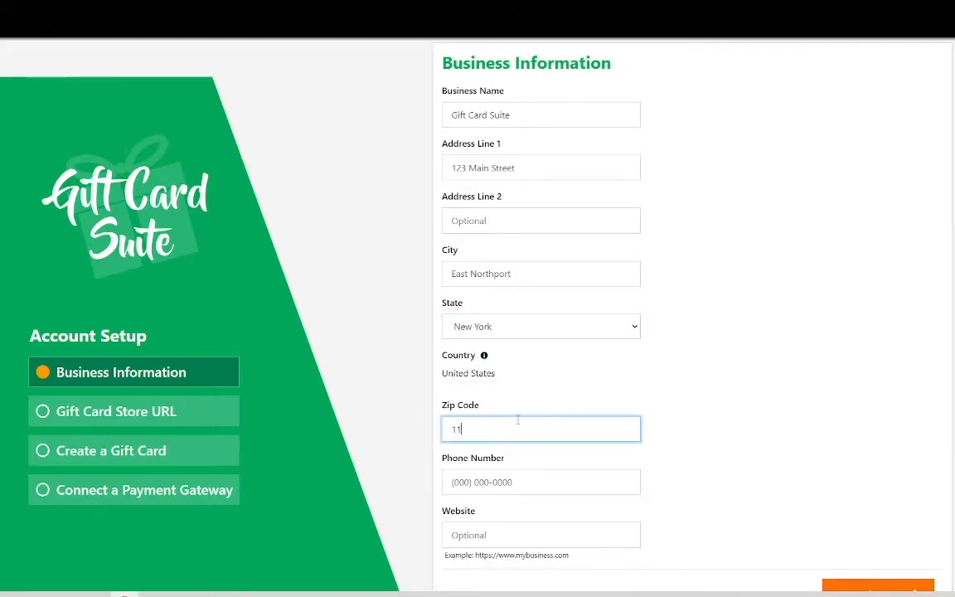
type("735")
left_click(558, 481)
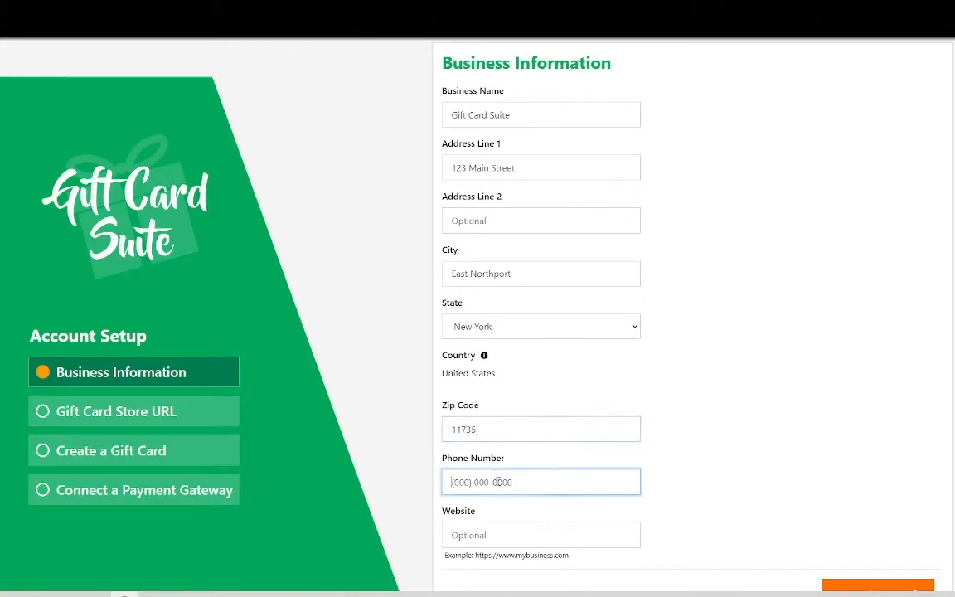
left_click(479, 532)
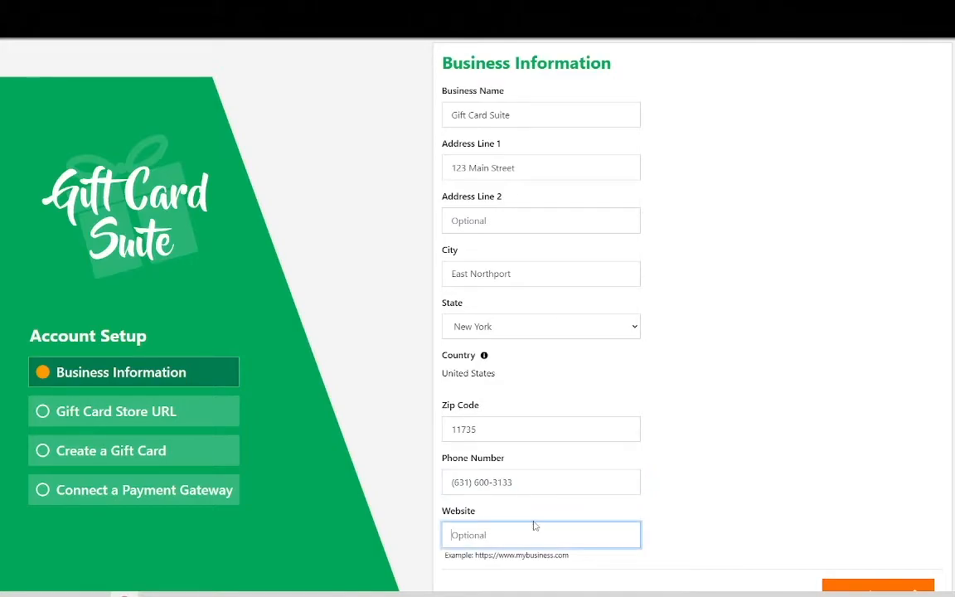
type("www.giftcardsuite.com")
scroll(710, 473, "down", 2)
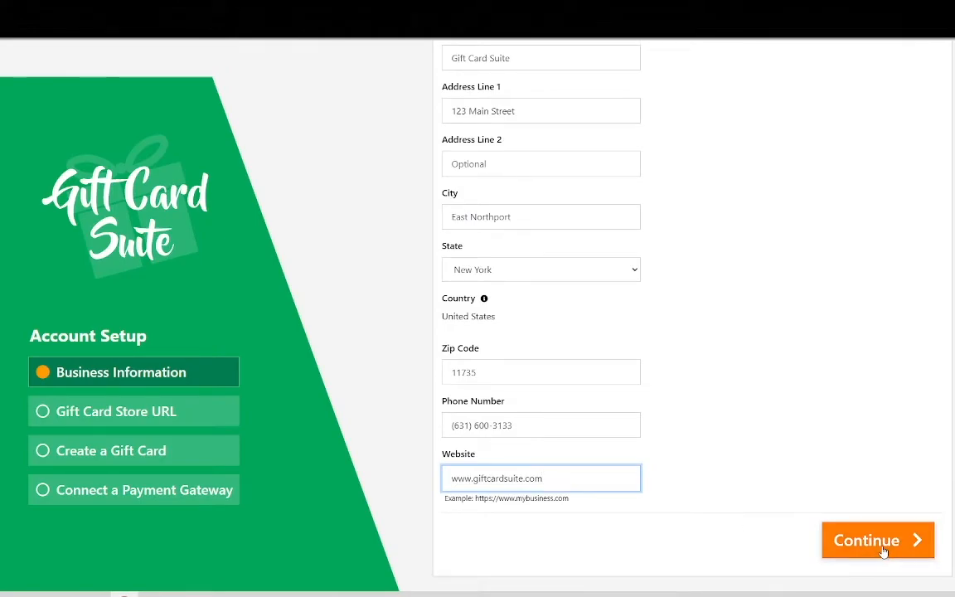
left_click(884, 550)
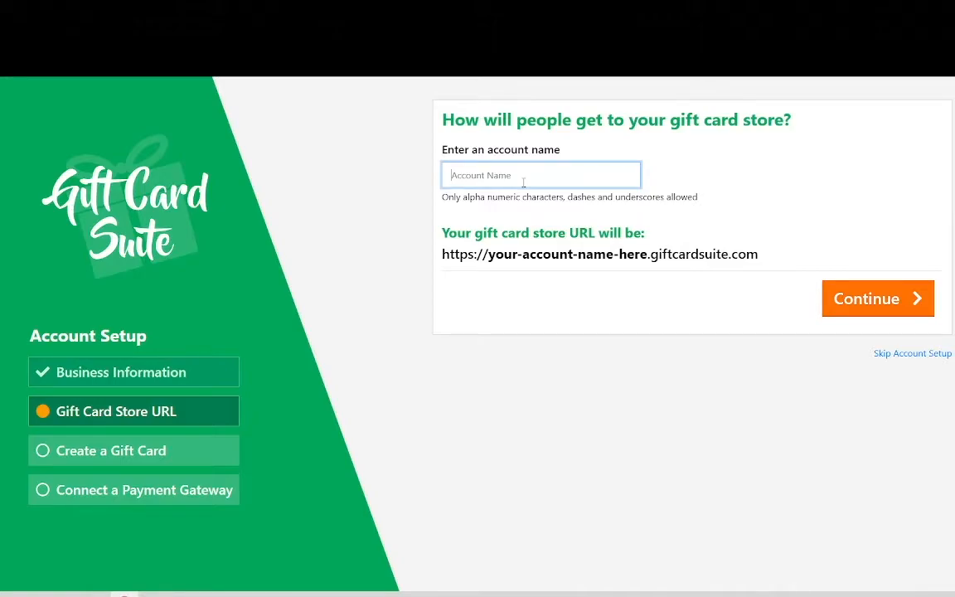
Set the account name for the gift card store URL to giftcardsuite and continue to gift card creation
type("giftcar")
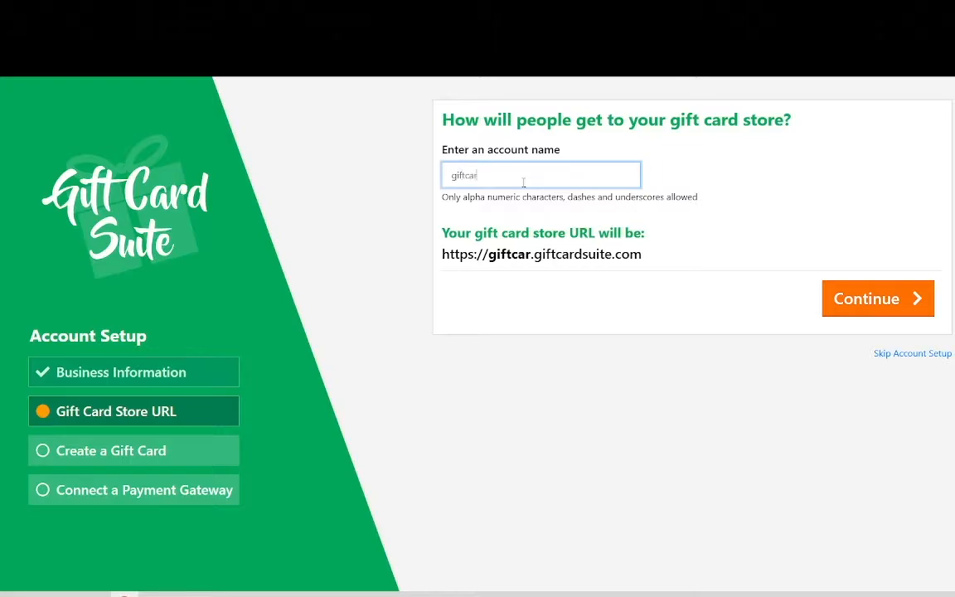
type("dsuite")
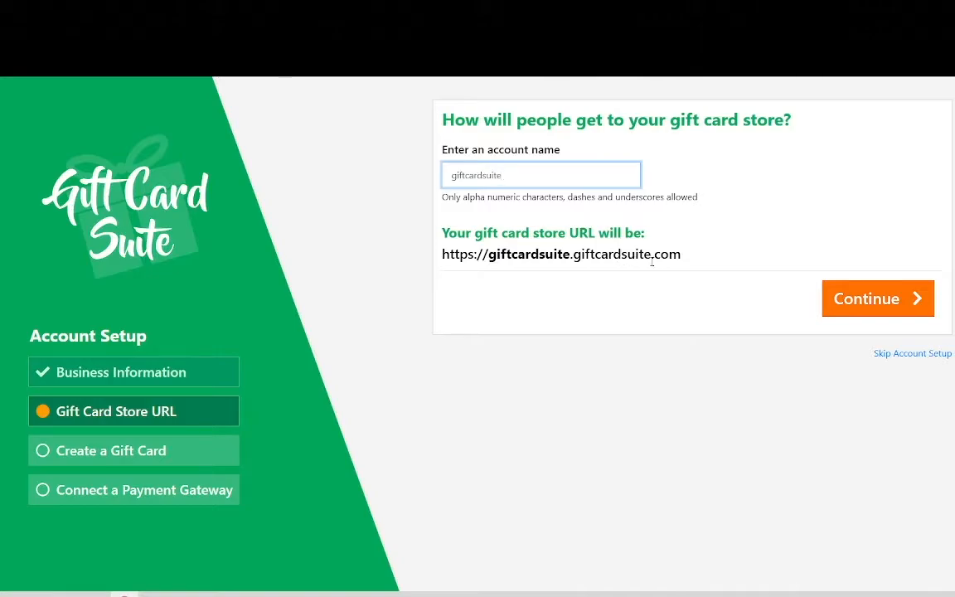
left_click_drag(716, 264, 415, 257)
left_click(402, 257)
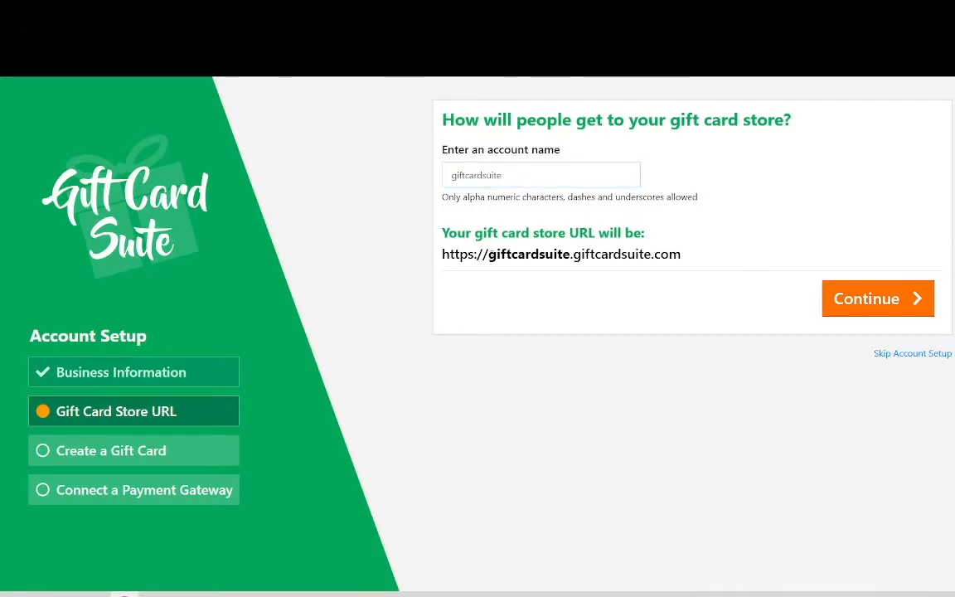
double_click(529, 254)
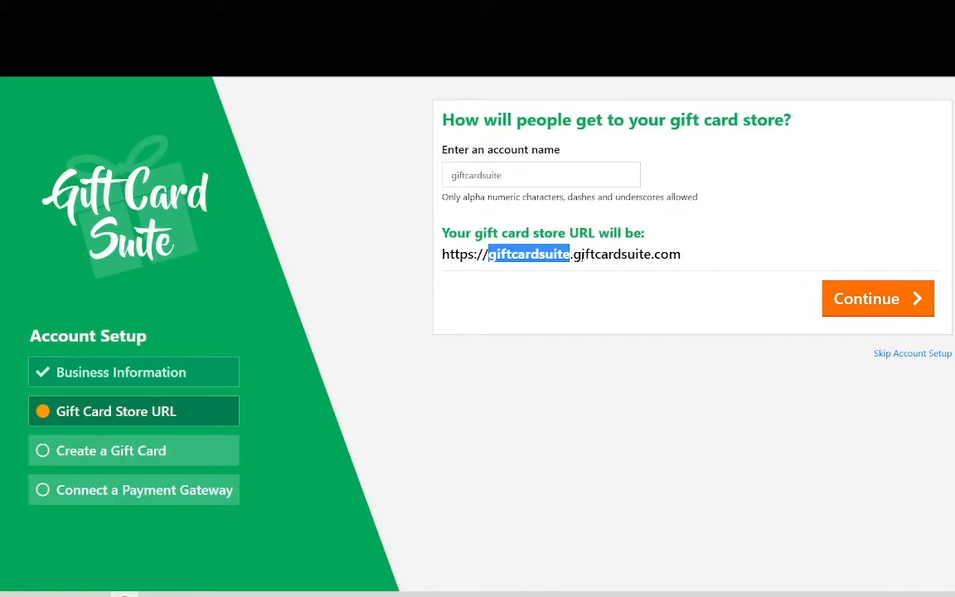
left_click(682, 239)
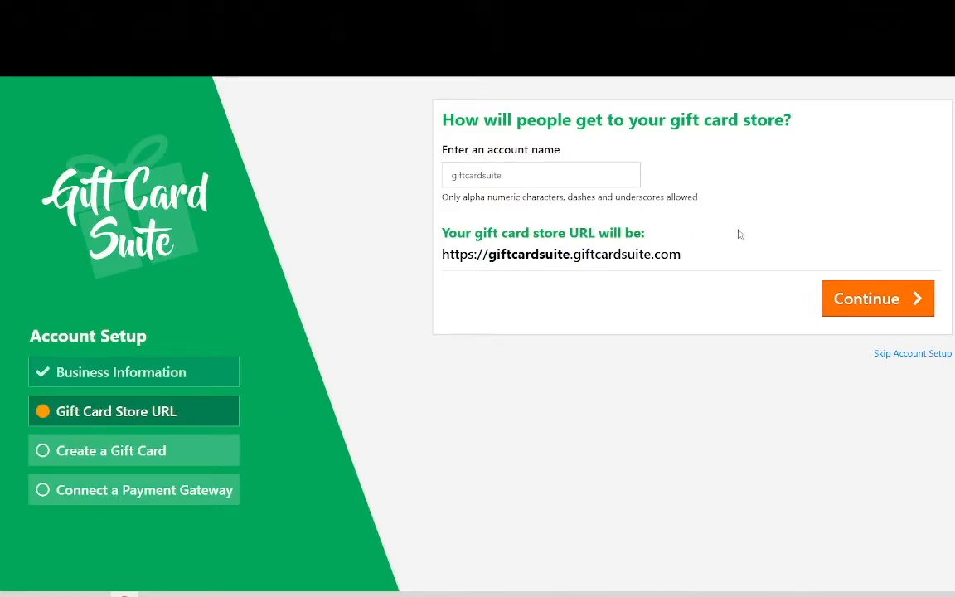
left_click(844, 299)
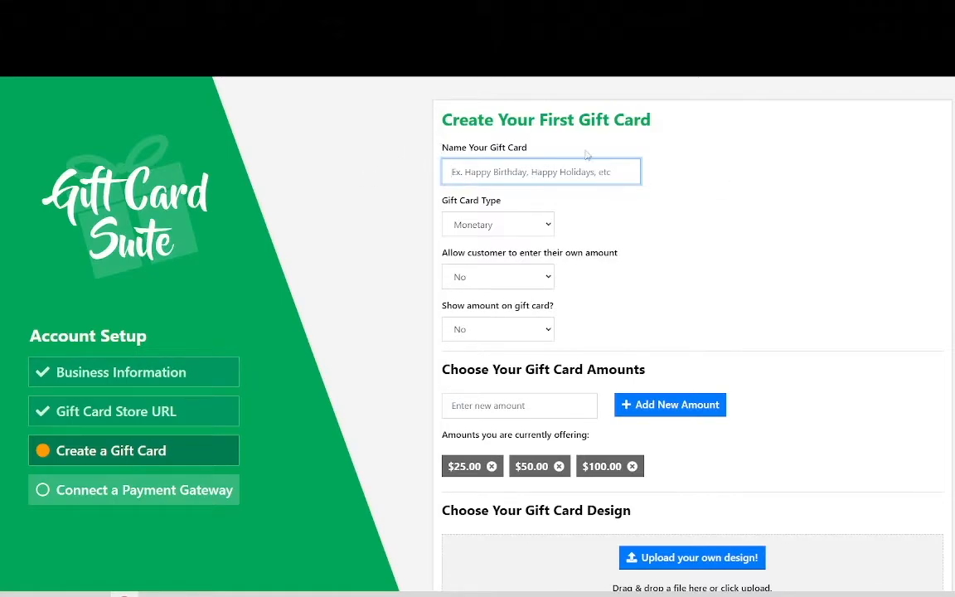
Name the gift card Happy Birthday and set its type to Specific Item
type("Happy Birthday")
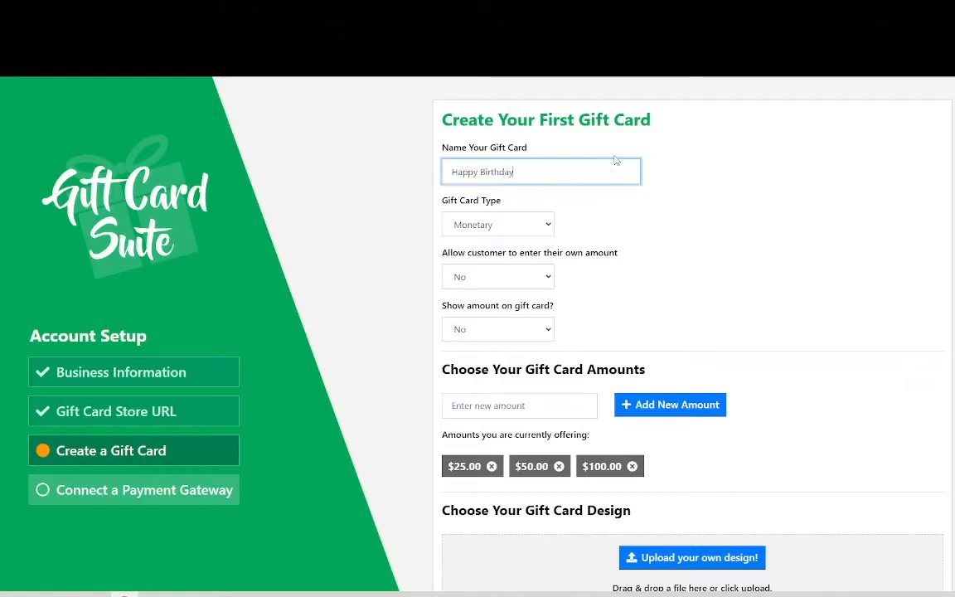
left_click(493, 229)
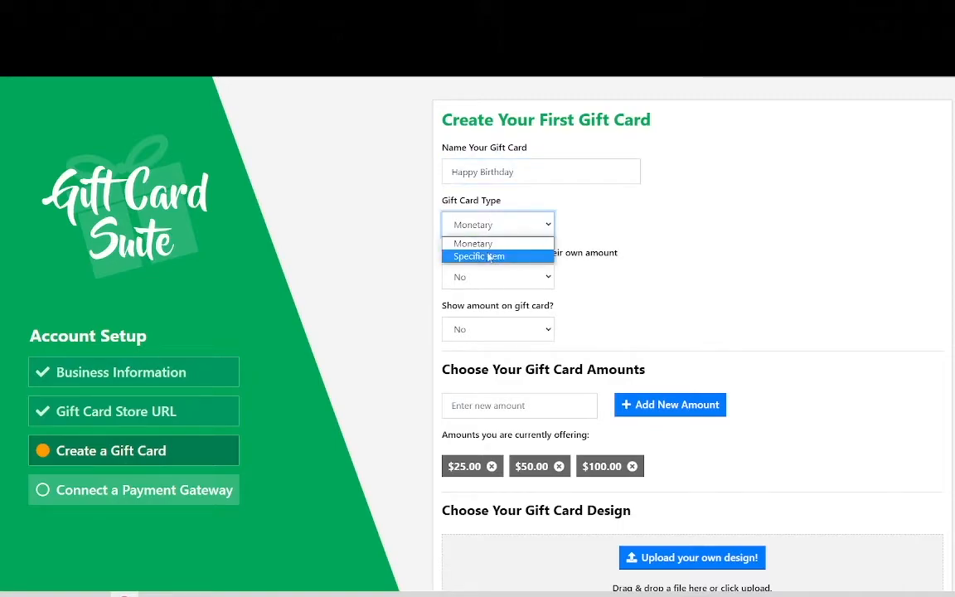
left_click(487, 258)
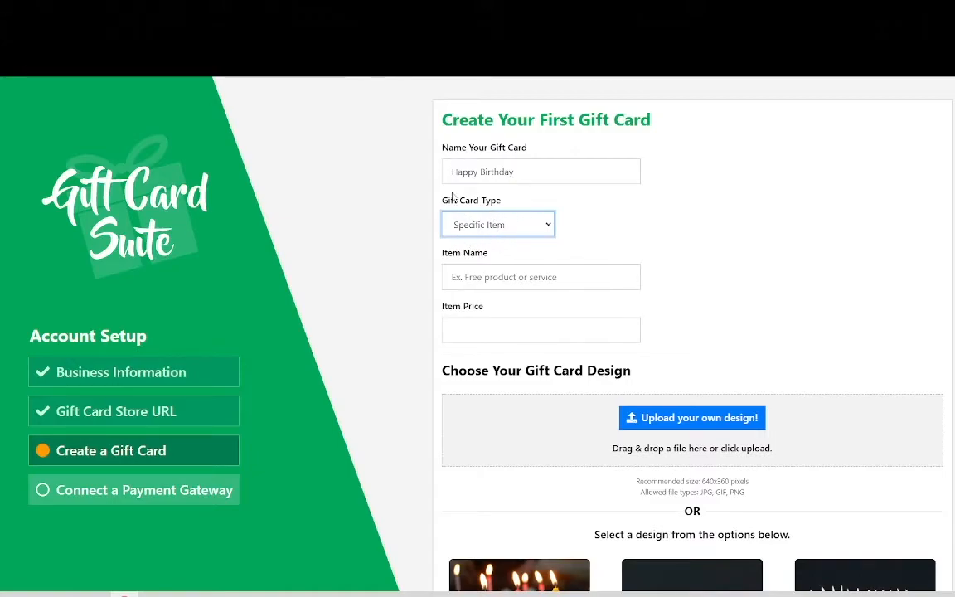
Rename the gift card as Hair Spray
left_click(573, 170)
left_click_drag(573, 169, 313, 251)
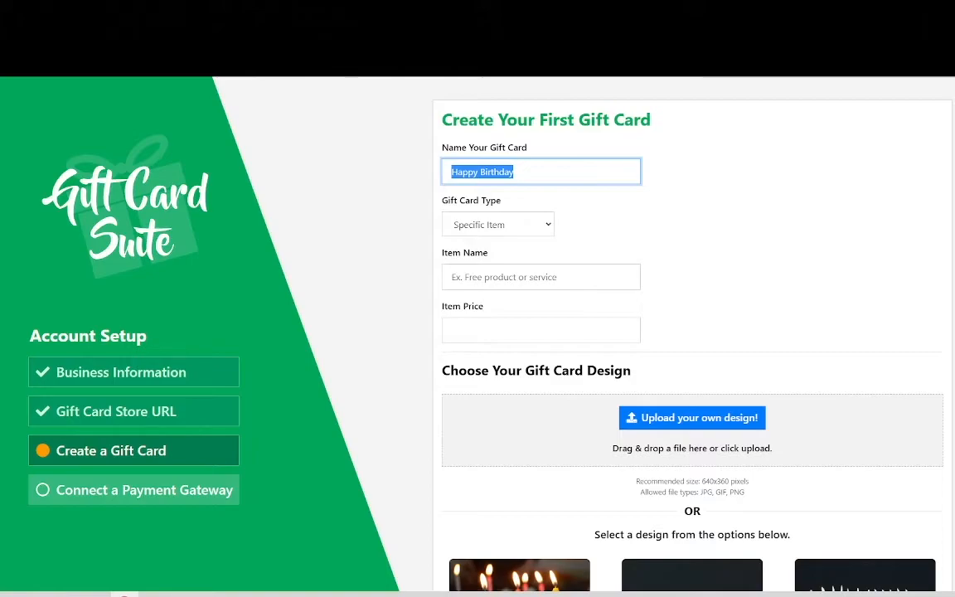
type("Hair Spray")
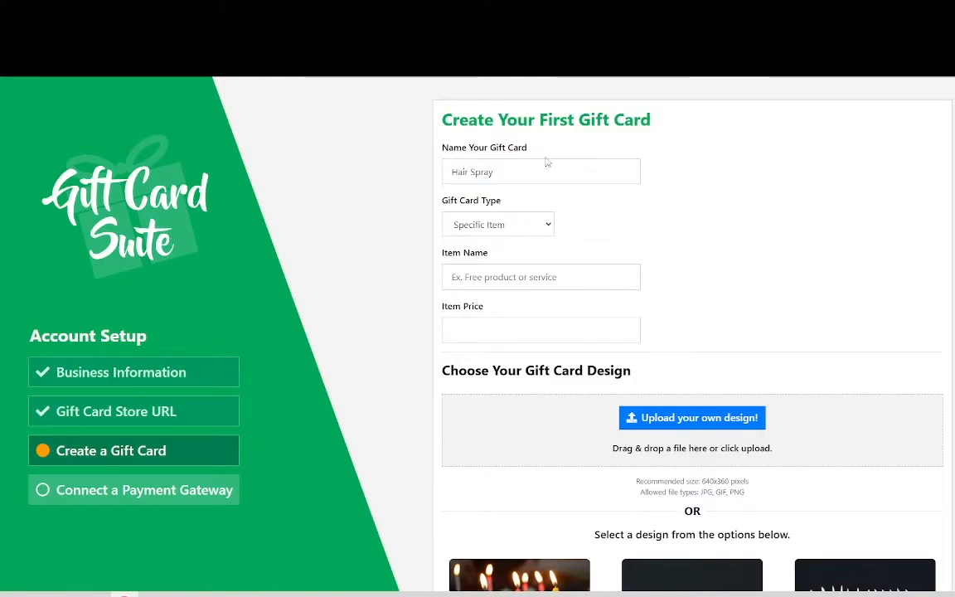
Set the gift card type to Monetary and name the card Happy Birthday
left_click(516, 222)
left_click(485, 241)
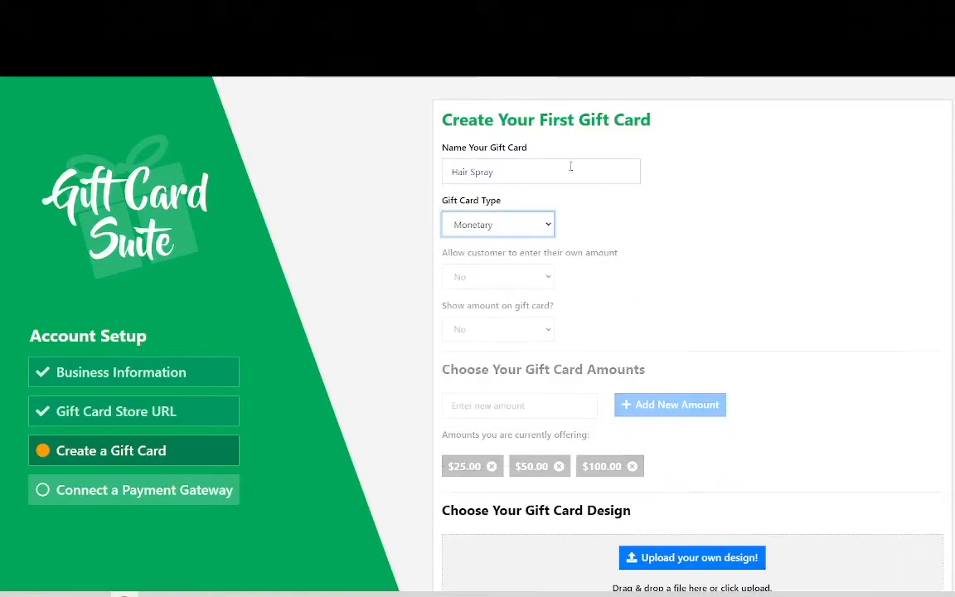
left_click_drag(494, 170, 419, 159)
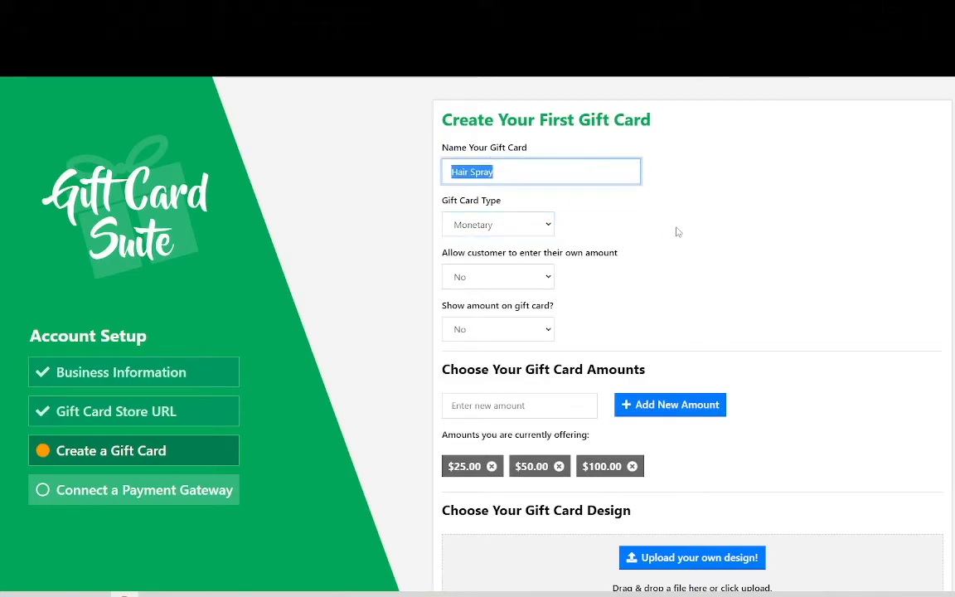
type("Happy Birthda")
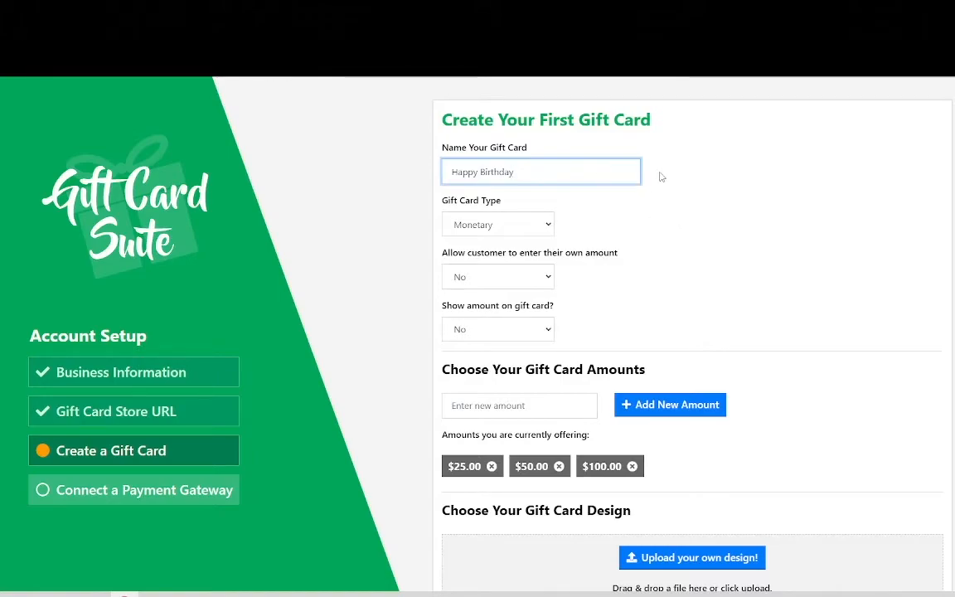
left_click(501, 226)
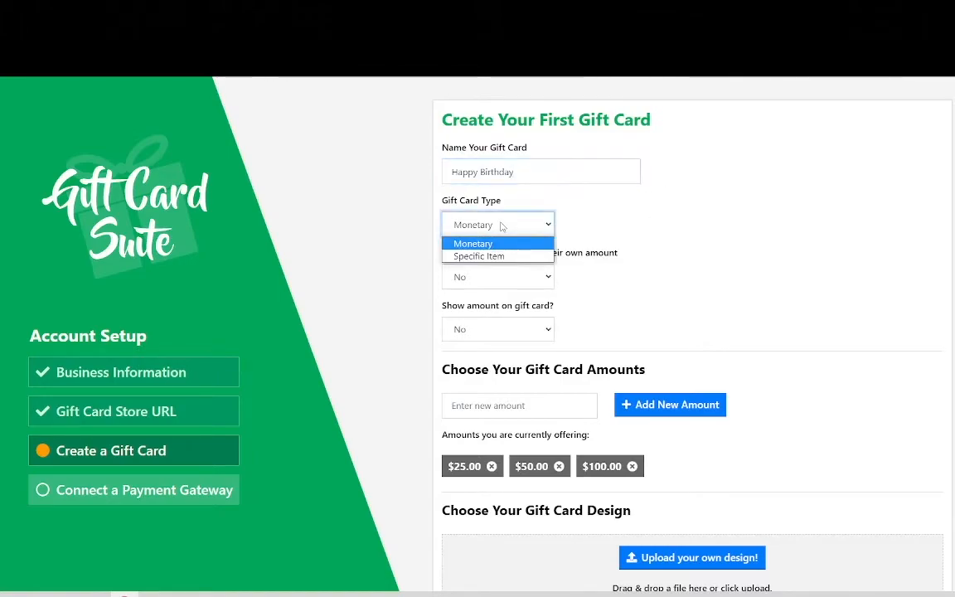
left_click(594, 230)
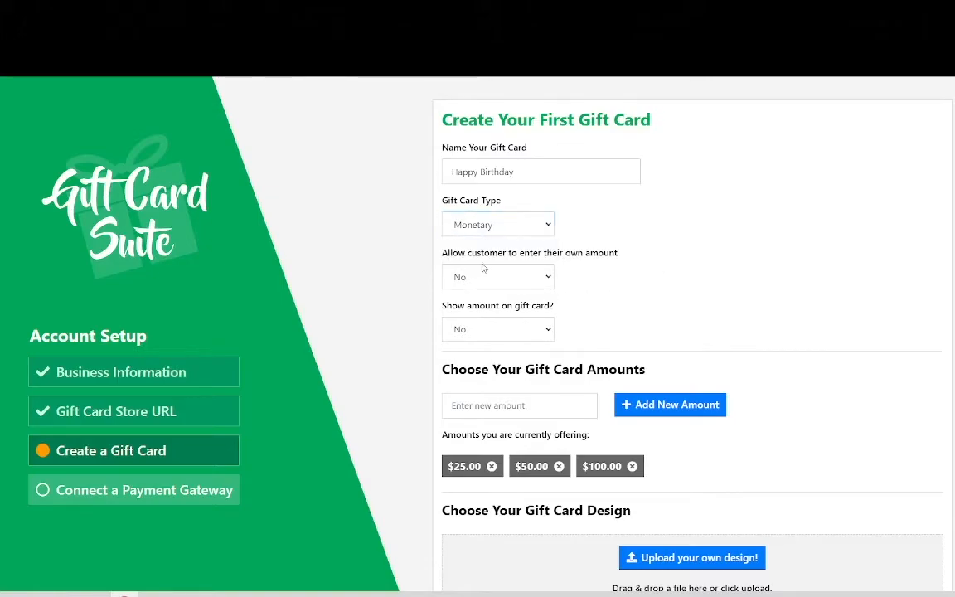
Allow customers to enter their own amount for the gift card
left_click_drag(442, 253, 571, 273)
left_click(644, 275)
left_click(529, 275)
left_click(497, 296)
left_click(514, 277)
left_click(498, 308)
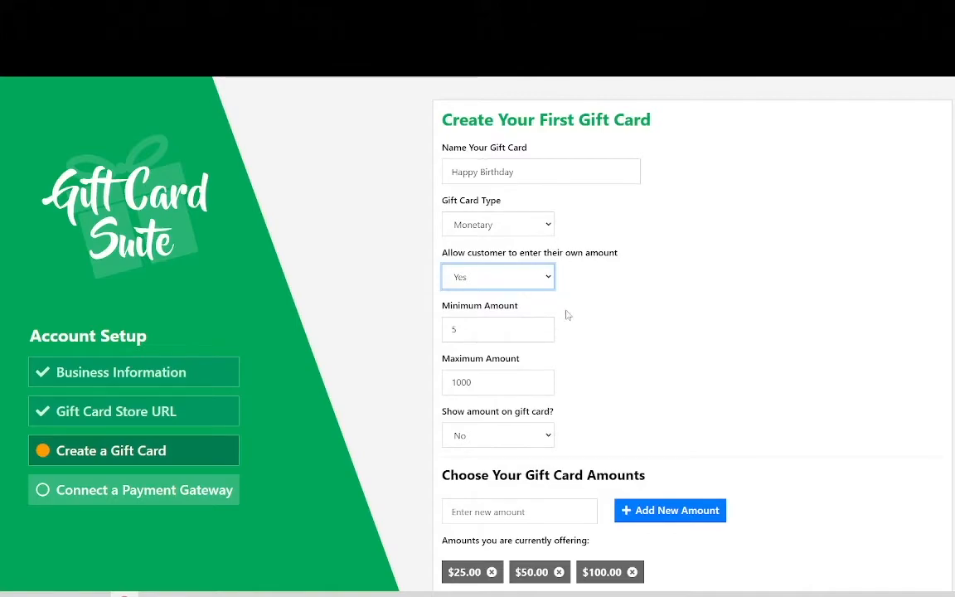
Enable showing the amount on the gift card
scroll(576, 321, "down", 2)
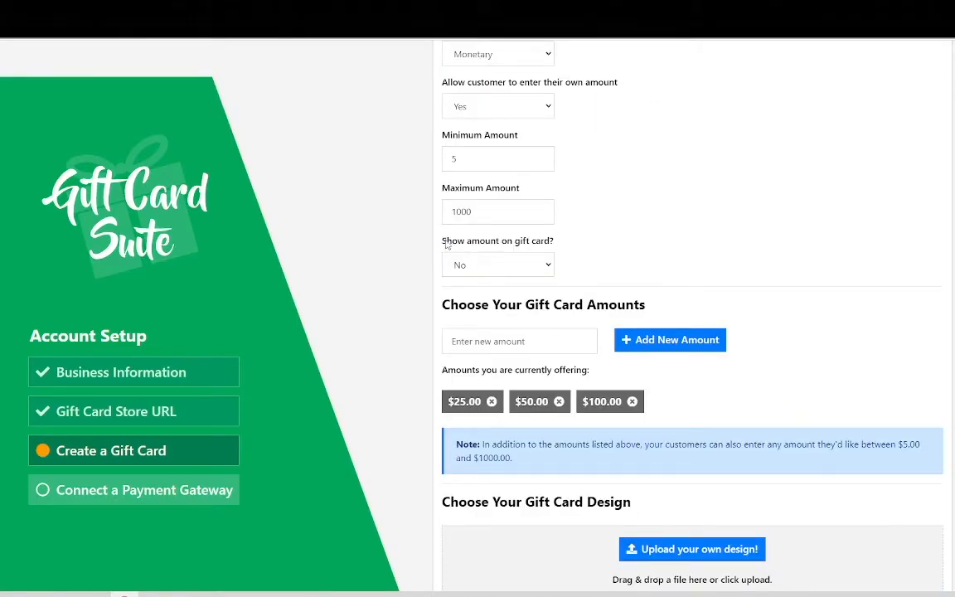
left_click_drag(441, 240, 744, 265)
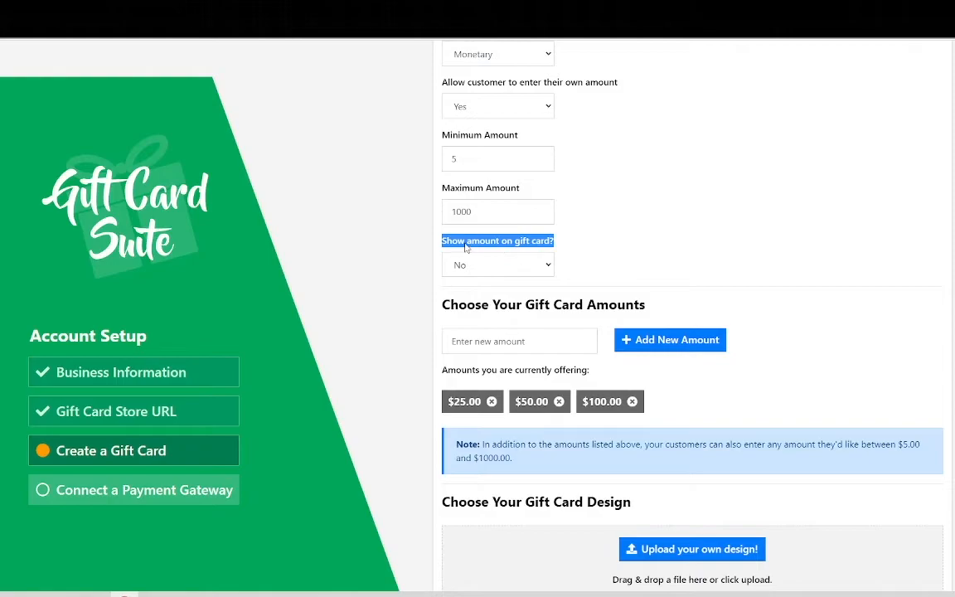
left_click(513, 266)
left_click(491, 297)
left_click(489, 267)
left_click(481, 283)
left_click(490, 267)
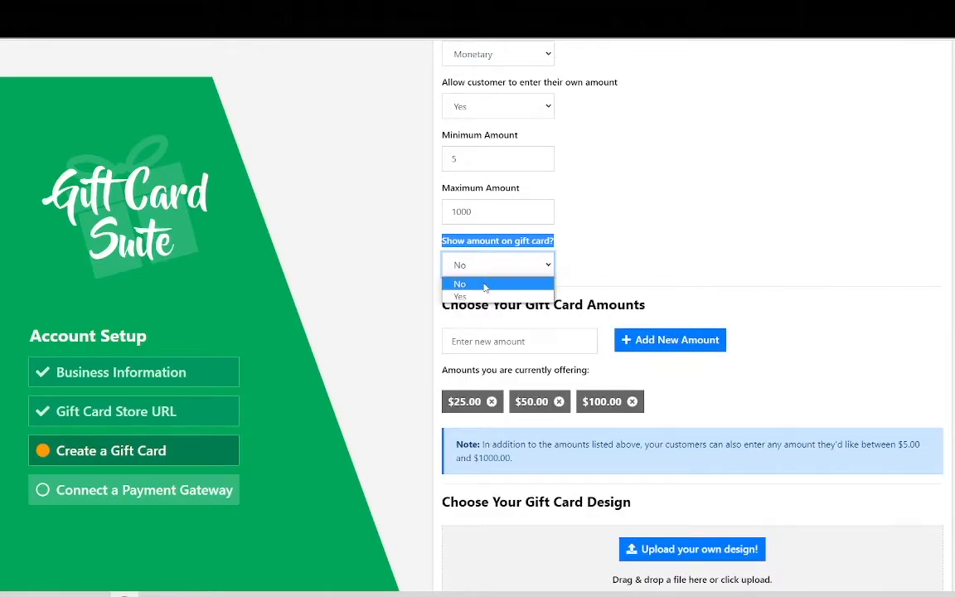
left_click(478, 296)
left_click(709, 336)
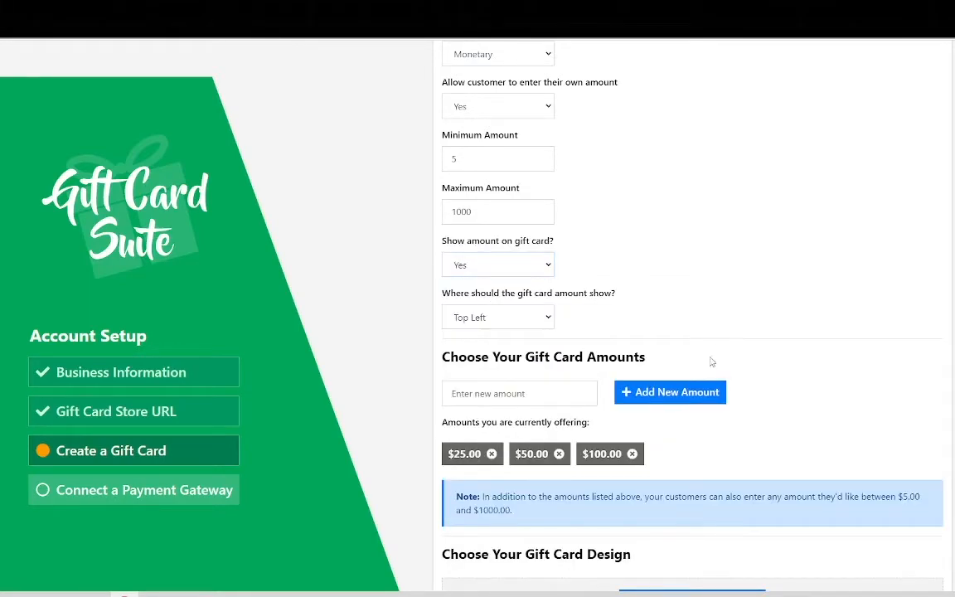
Add a new $75 amount to the gift card amounts on offer
scroll(665, 386, "down", 3)
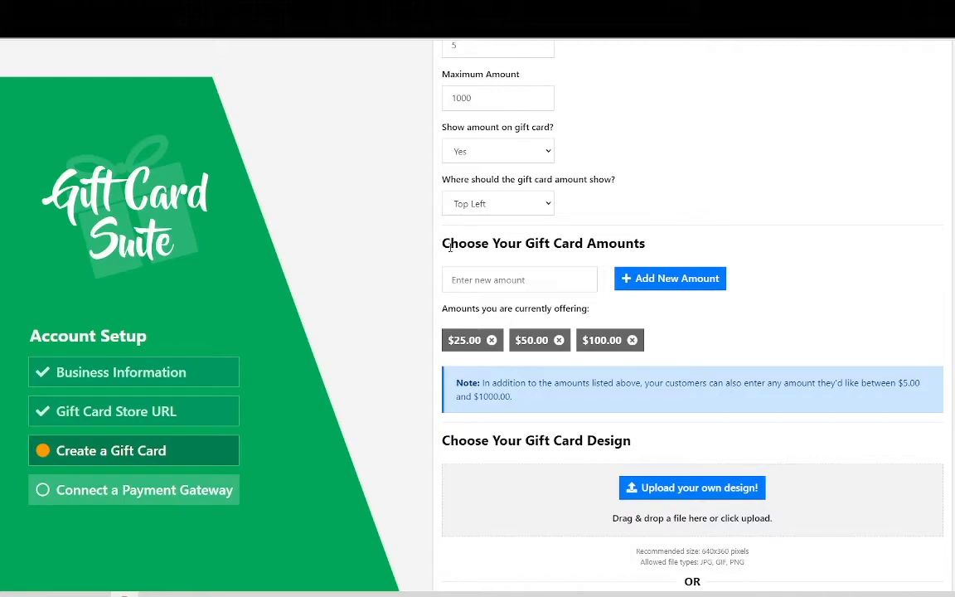
left_click_drag(443, 250, 658, 268)
left_click(517, 328)
left_click(588, 279)
type("75")
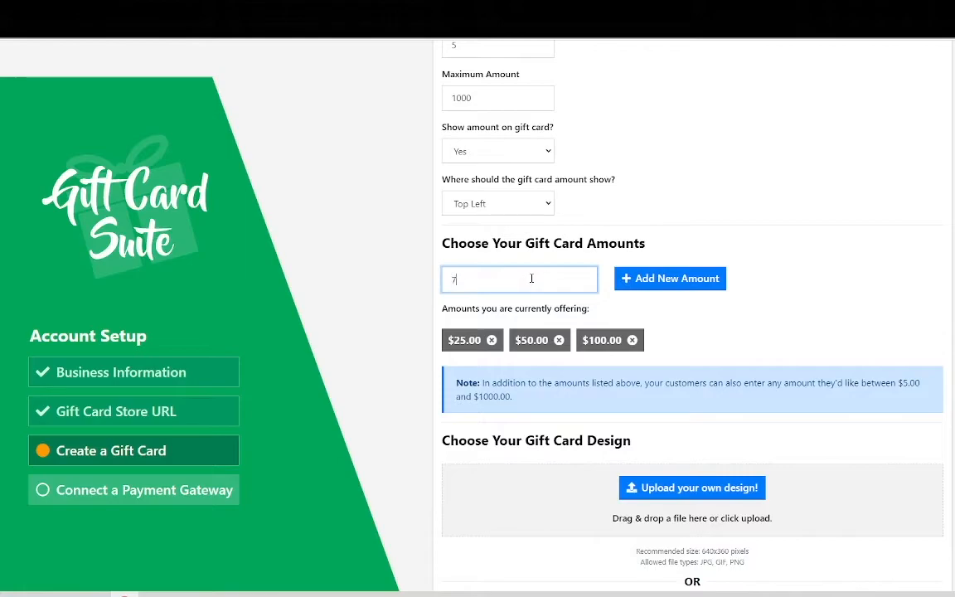
left_click(630, 279)
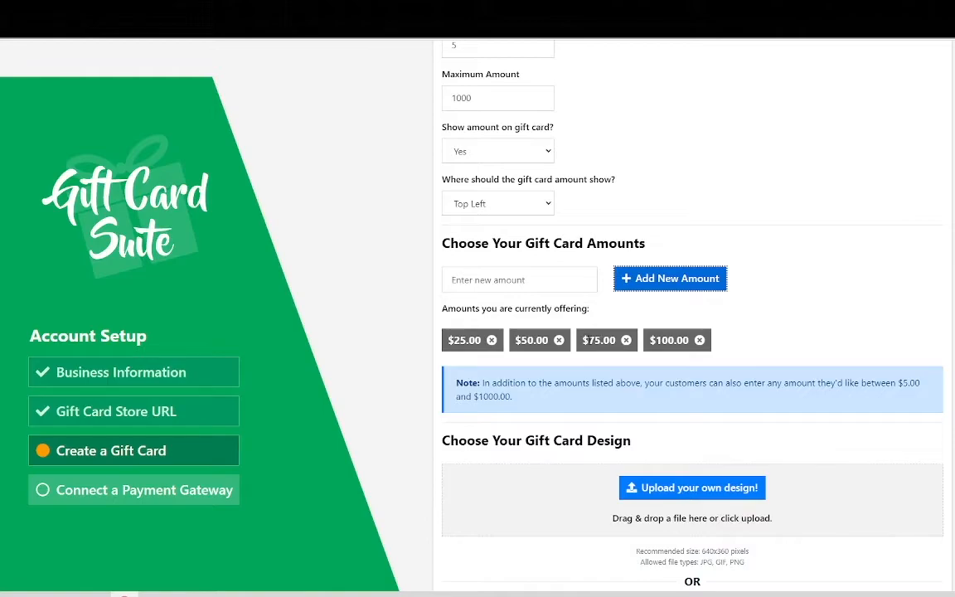
scroll(599, 339, "down", 3)
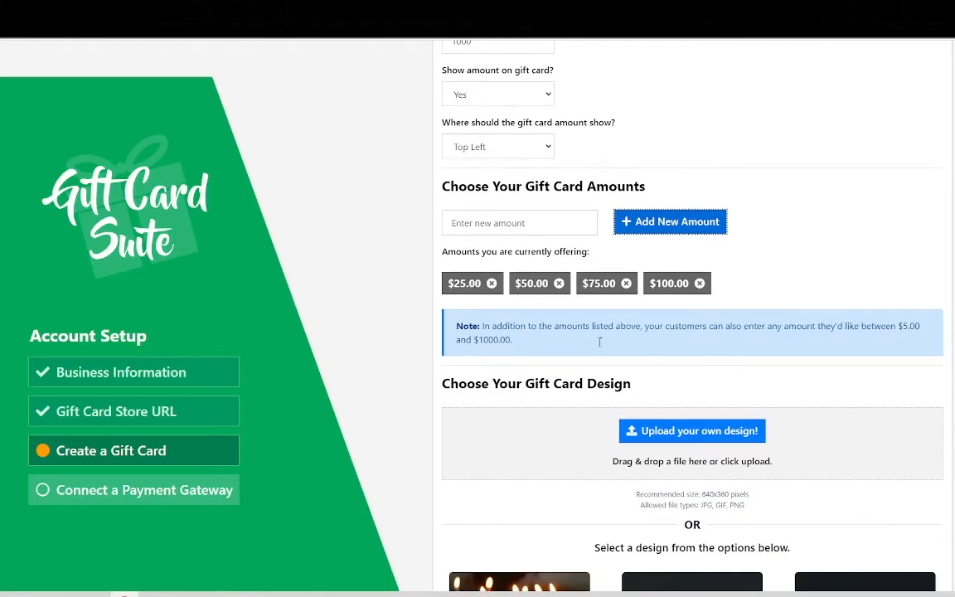
Choose the ready-made design with colorful HAPPY BIRTHDAY letter candles on a light background and continue to the payment gateway setup
scroll(558, 269, "down", 1)
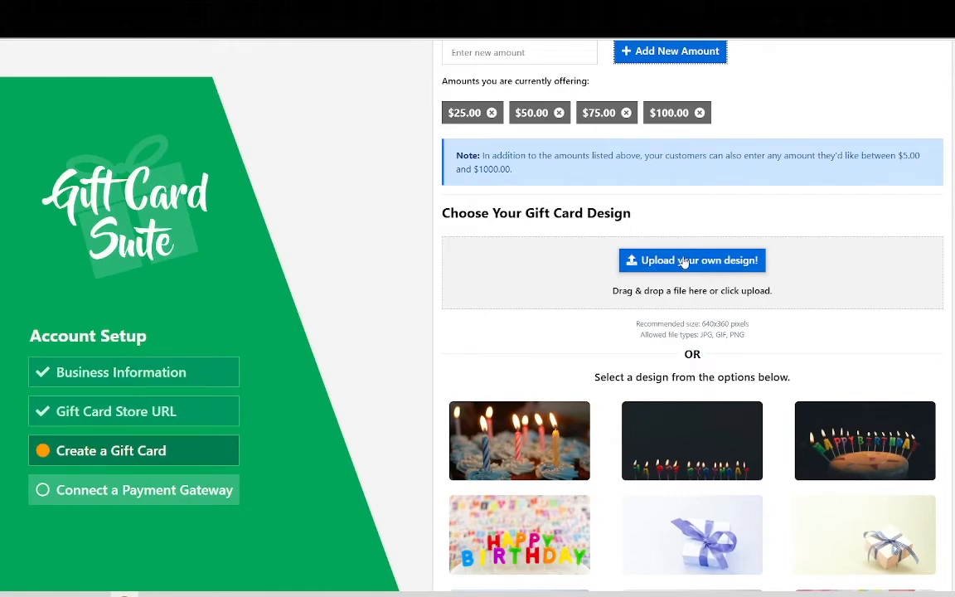
scroll(684, 262, "down", 2)
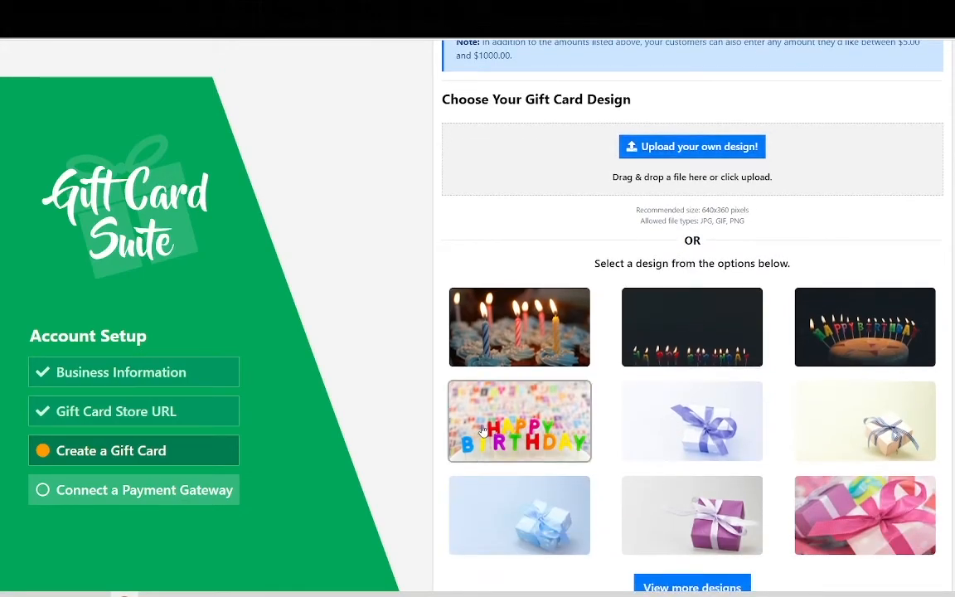
left_click(547, 424)
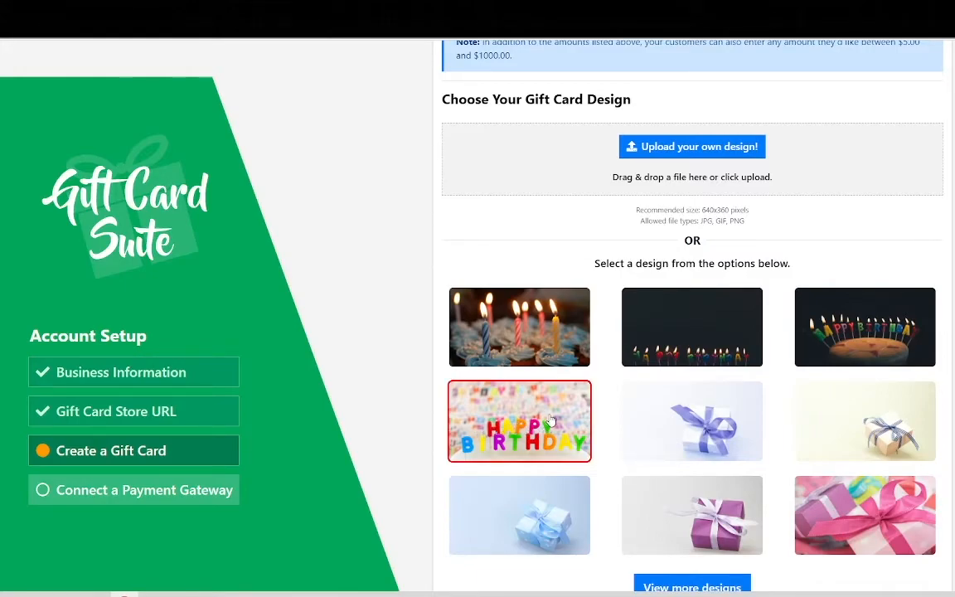
scroll(553, 415, "down", 4)
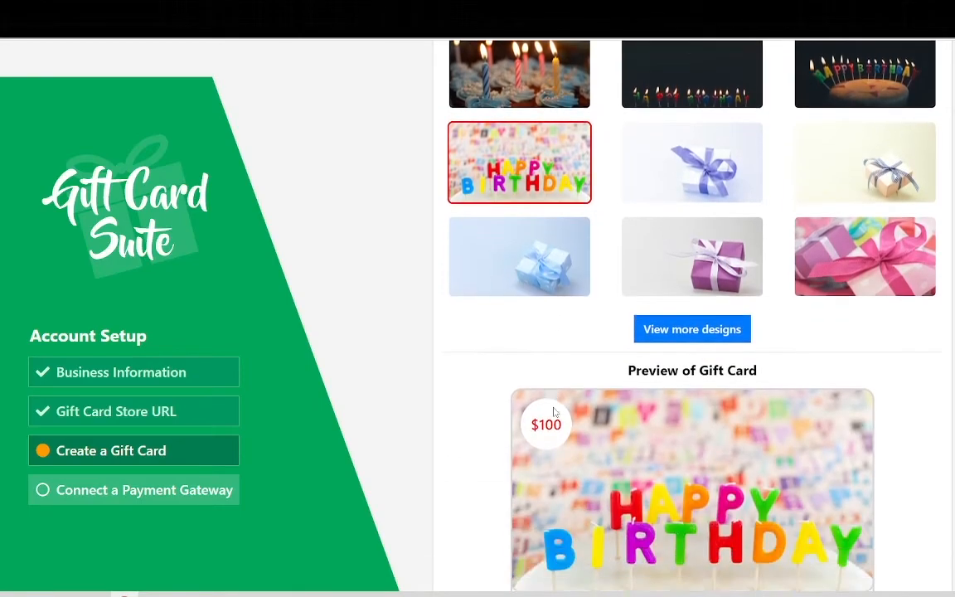
scroll(690, 409, "down", 1)
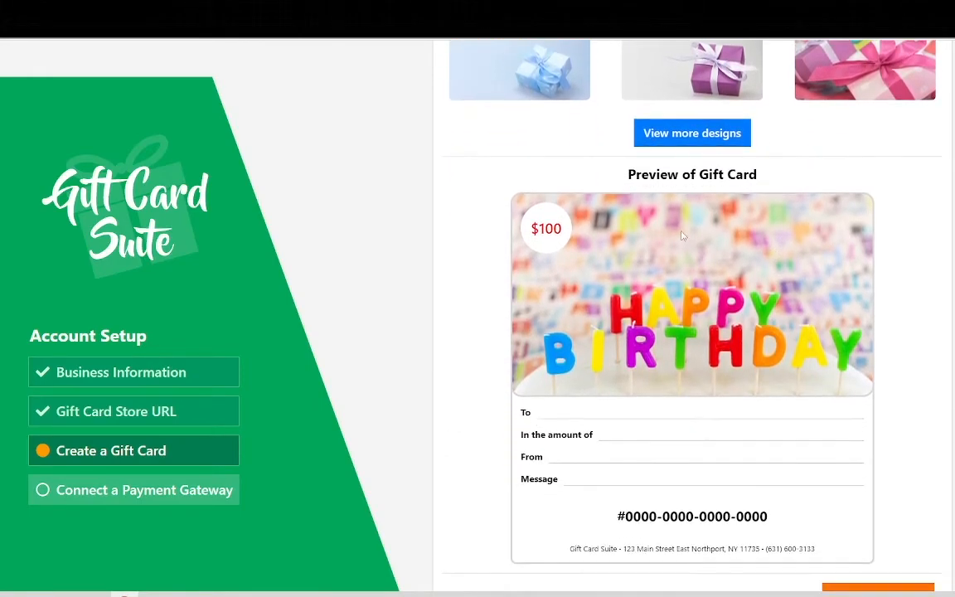
scroll(746, 232, "down", 1)
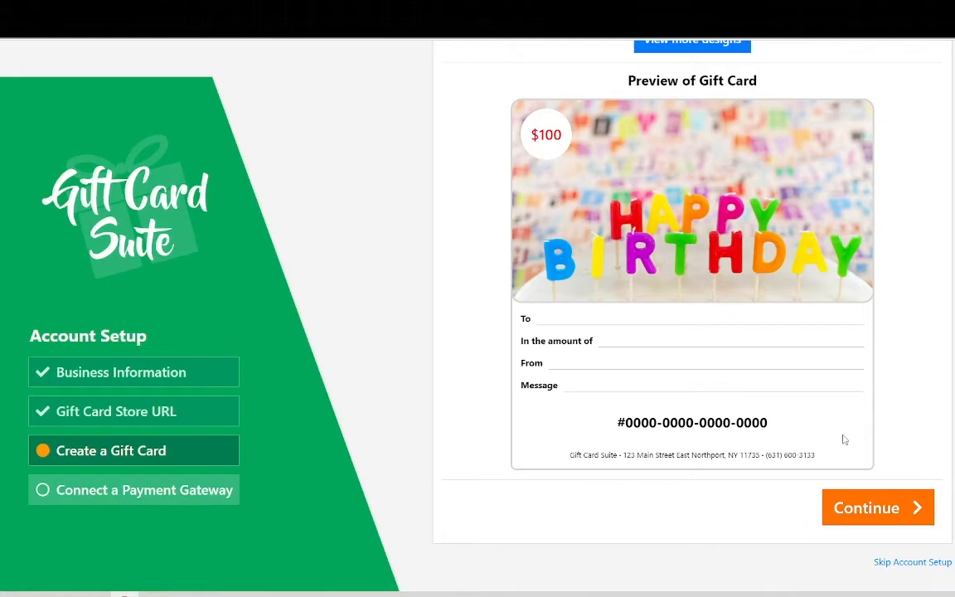
left_click(863, 510)
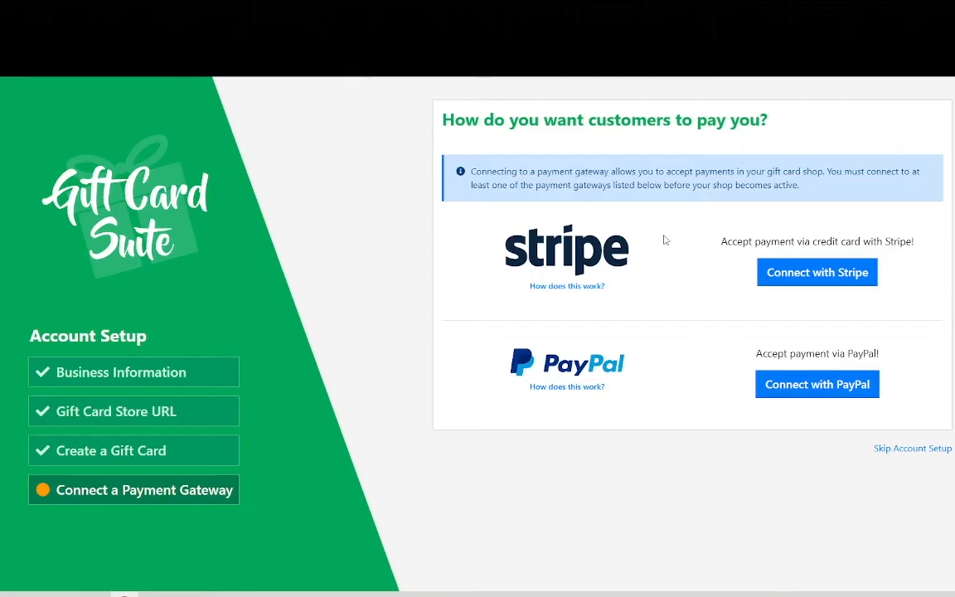
Start connecting Stripe as the payment gateway for the gift card shop
left_click(865, 275)
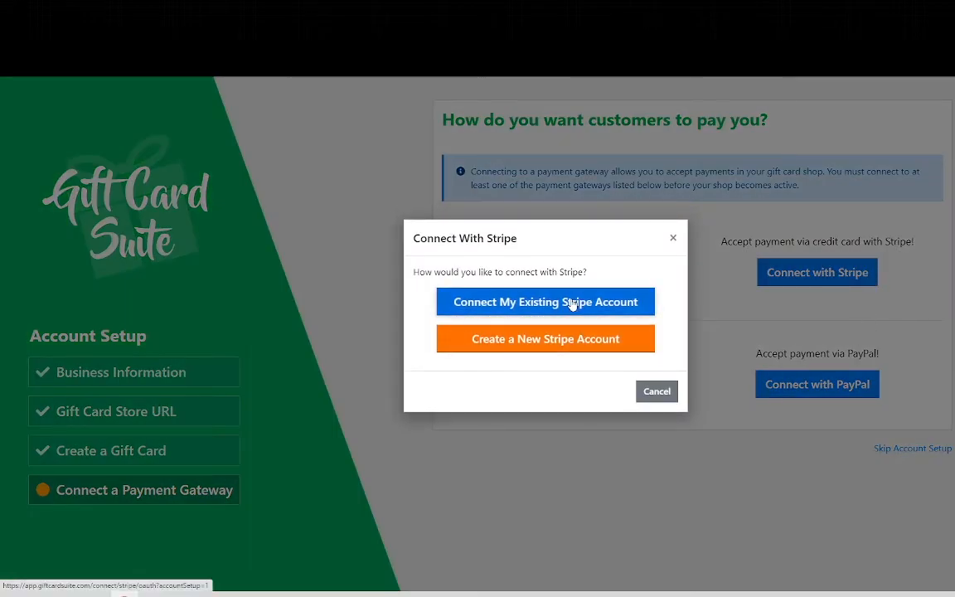